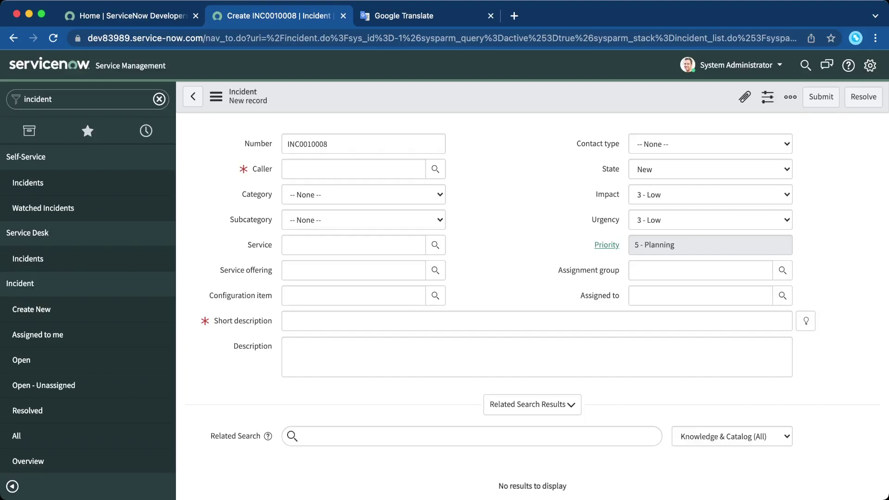
Set the new incident's category to Database and its subcategory to Oracle.
click(364, 195)
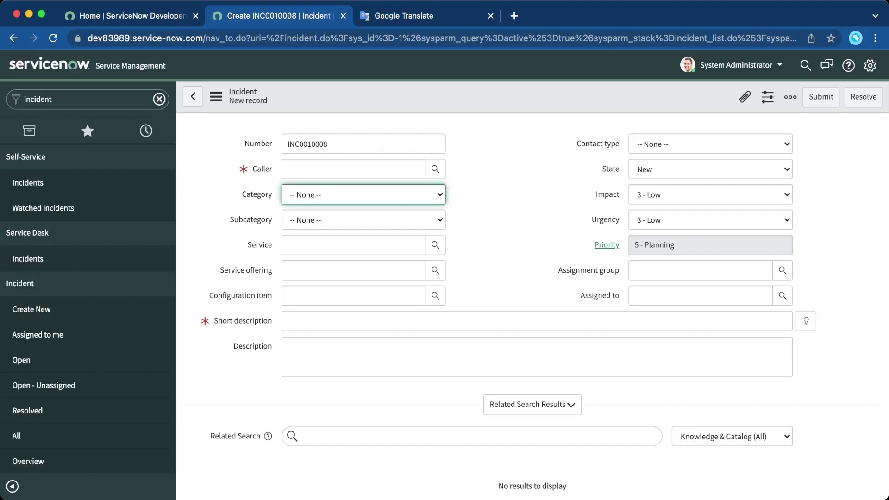
click(324, 207)
click(324, 207)
key(Down)
key(Down)
key(Down)
click(363, 220)
click(324, 234)
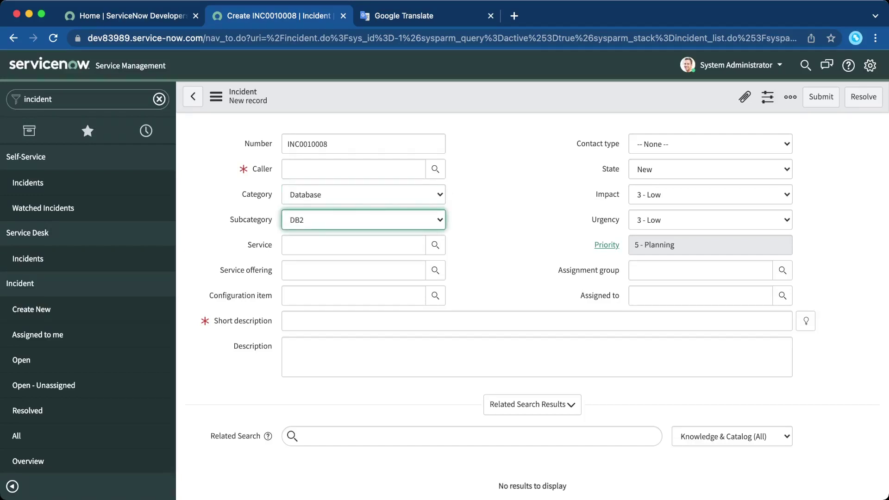
key(Down)
key(Down)
Change the incident's category to Hardware and its subcategory to Memory.
click(363, 195)
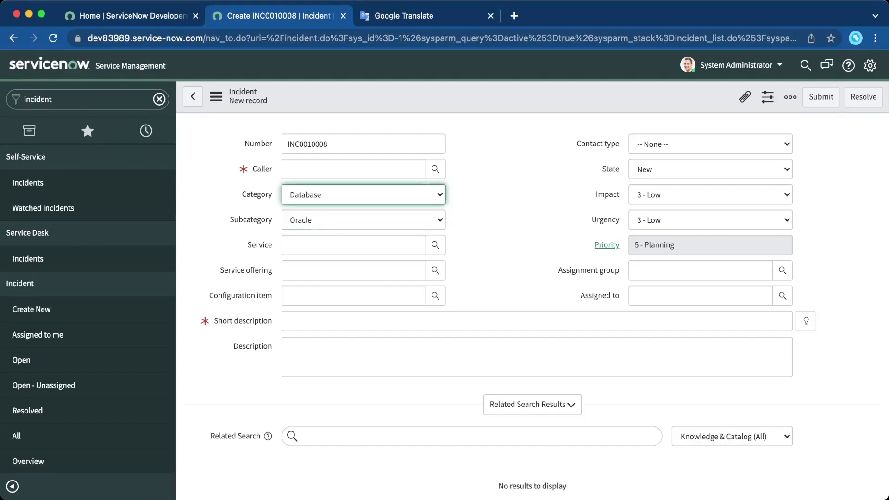
key(Up)
key(Up)
click(363, 220)
key(Down)
key(Down)
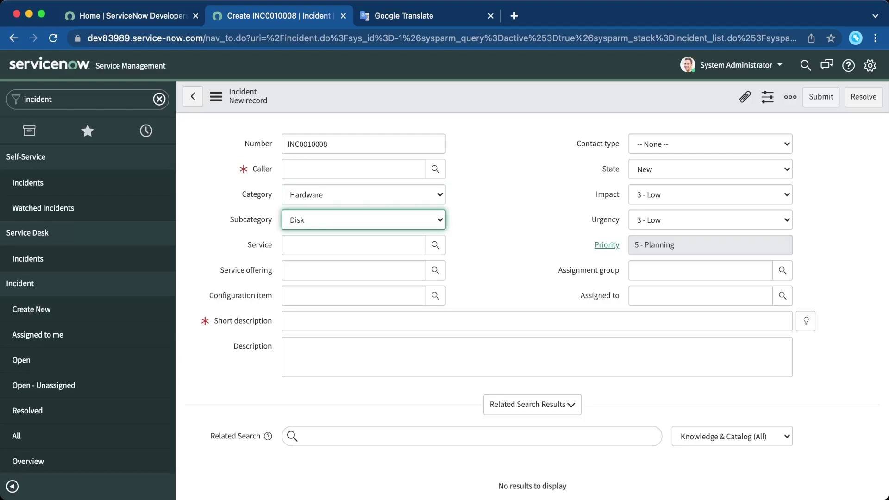
key(Down)
key(Down)
key(Tab)
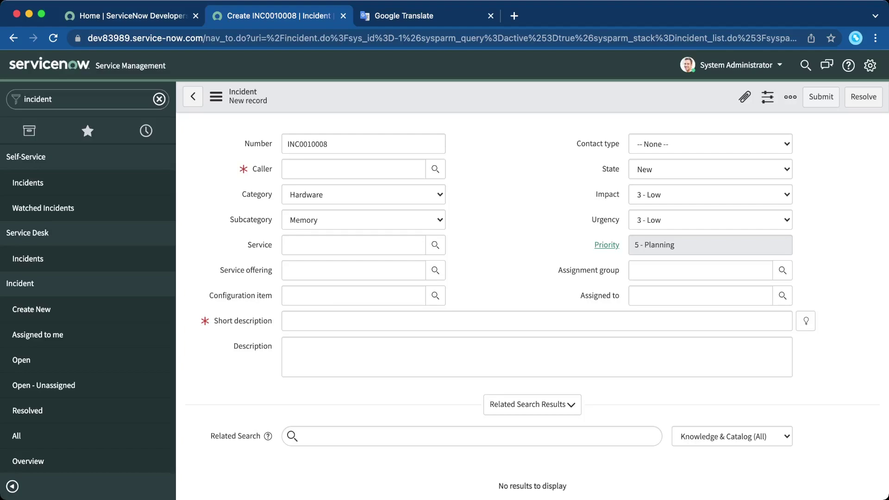
Open the dictionary entry of the incident's Category field and bring up its Choices list.
right_click(256, 195)
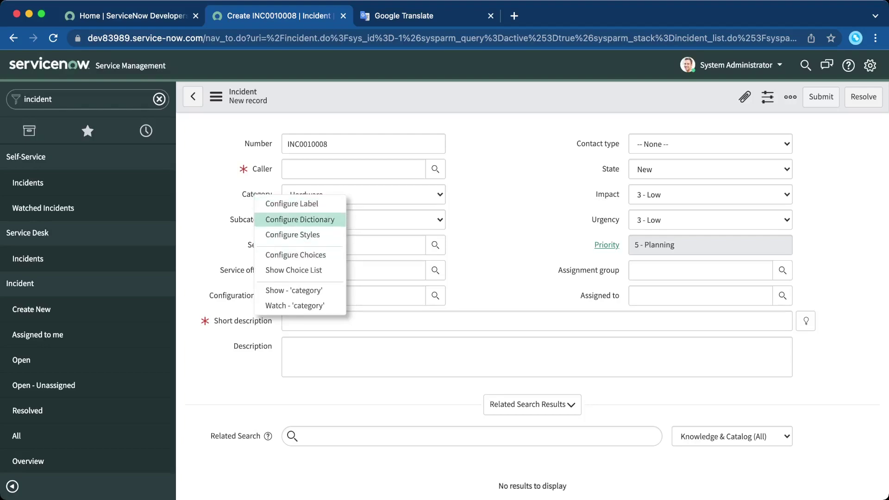
click(300, 220)
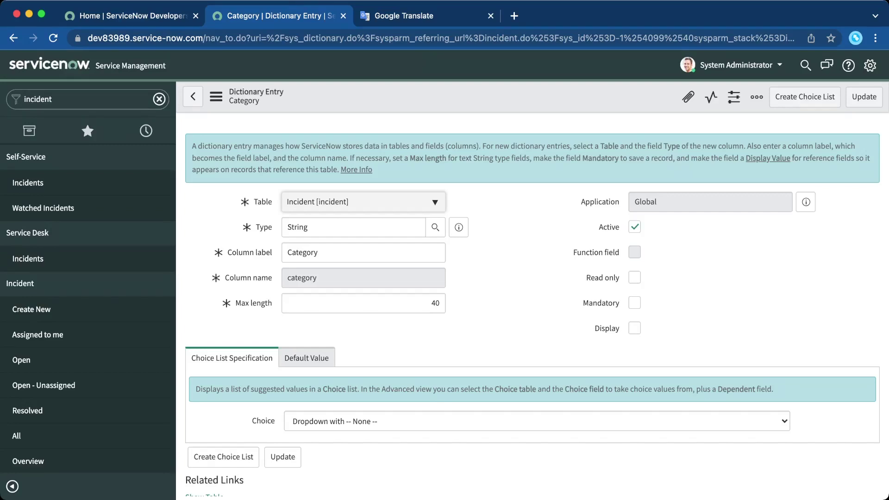
scroll(533, 306, down, 1)
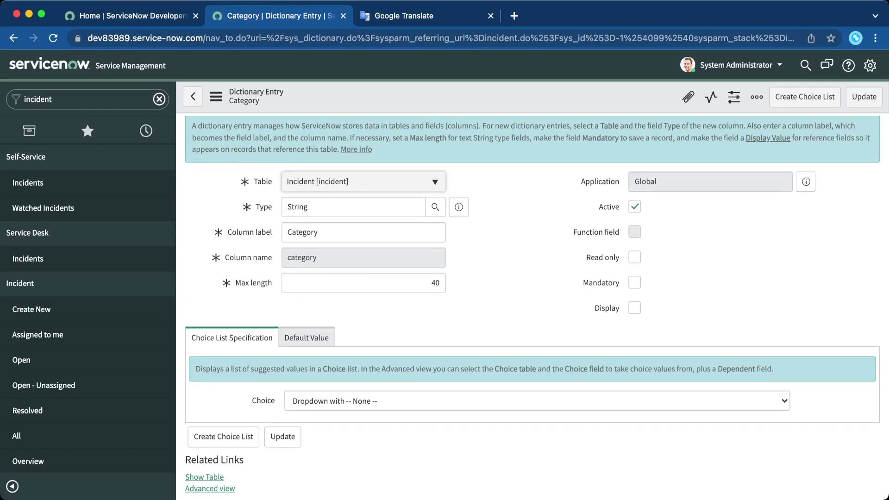
scroll(532, 306, down, 10)
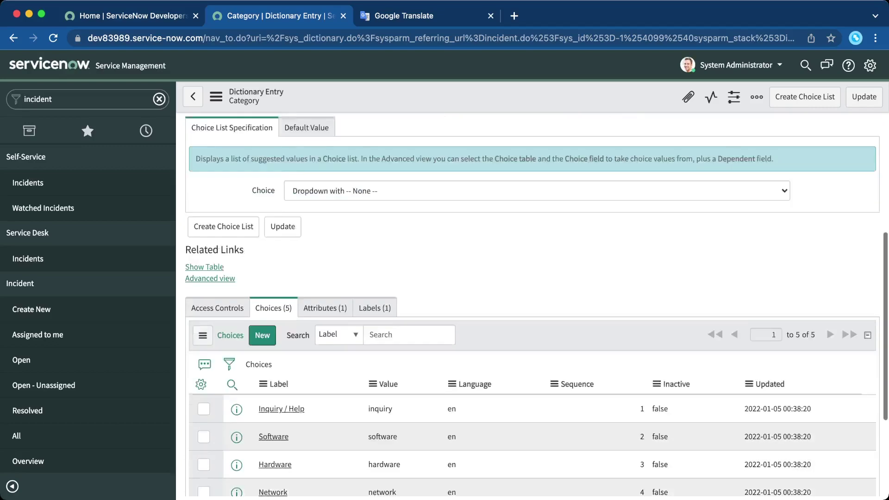
scroll(532, 305, down, 1)
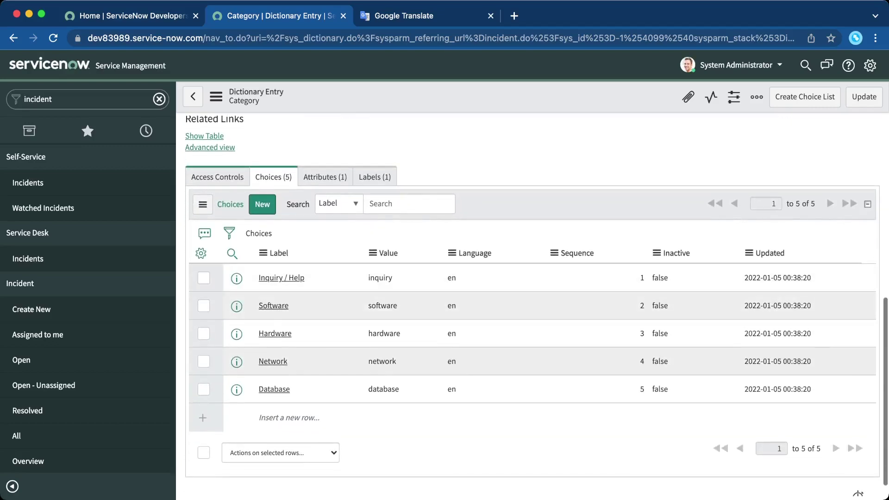
click(217, 177)
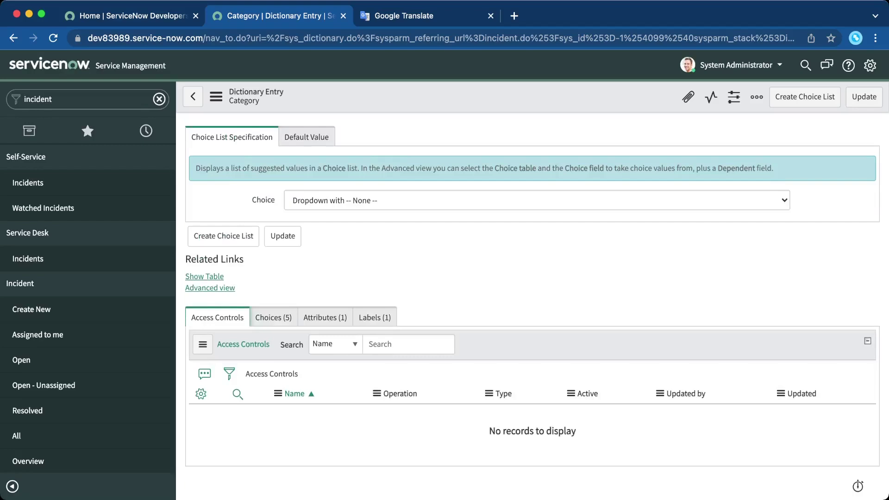
click(274, 318)
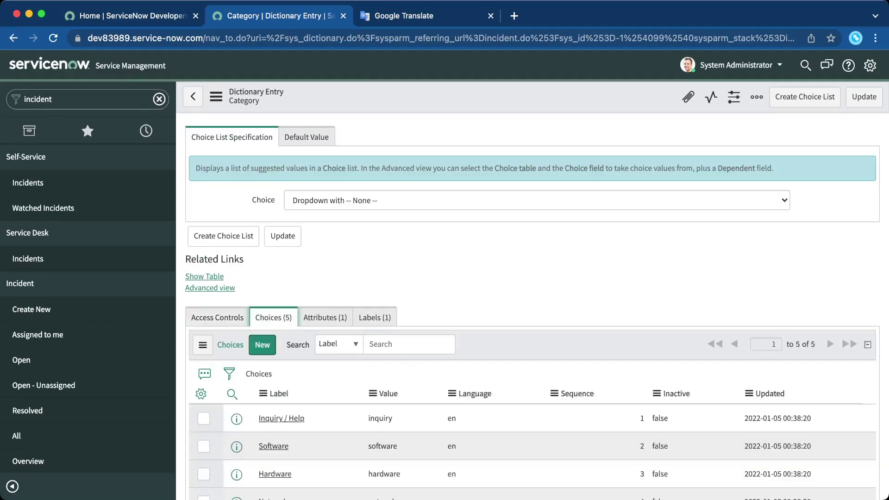
scroll(532, 306, down, 4)
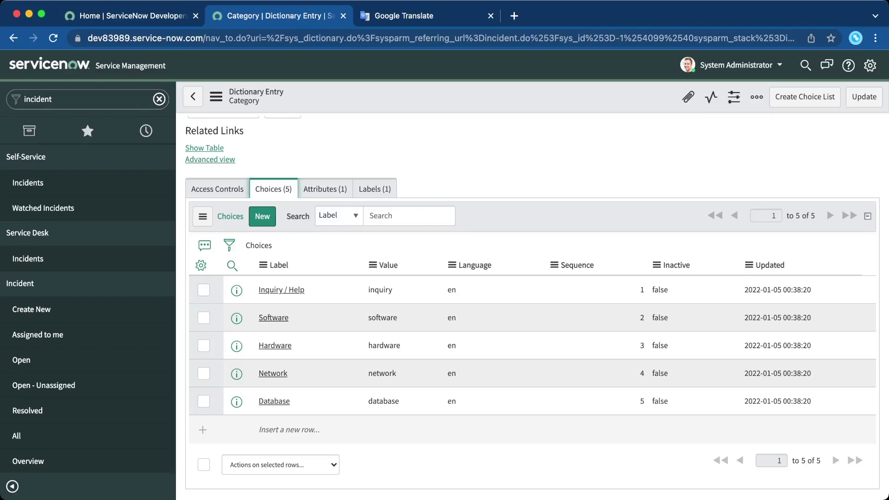
Start a new row in the Category choices with the label Telefones.
click(289, 429)
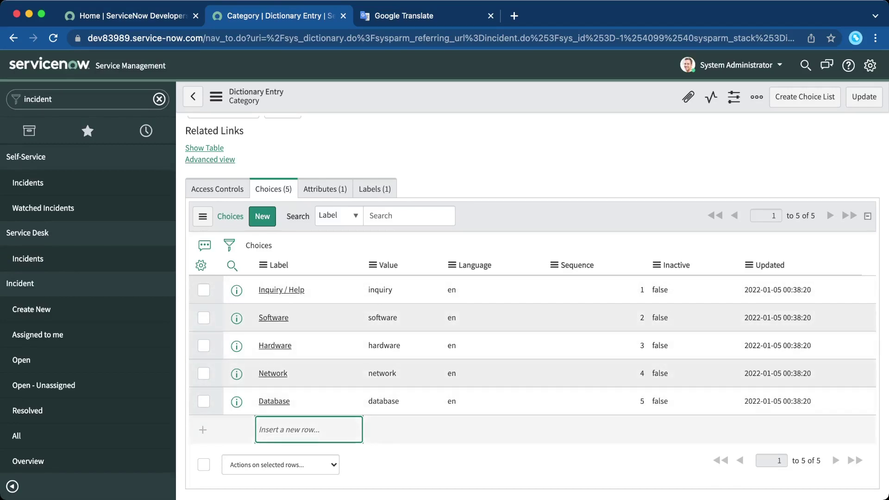
click(266, 430)
text(Telefones)
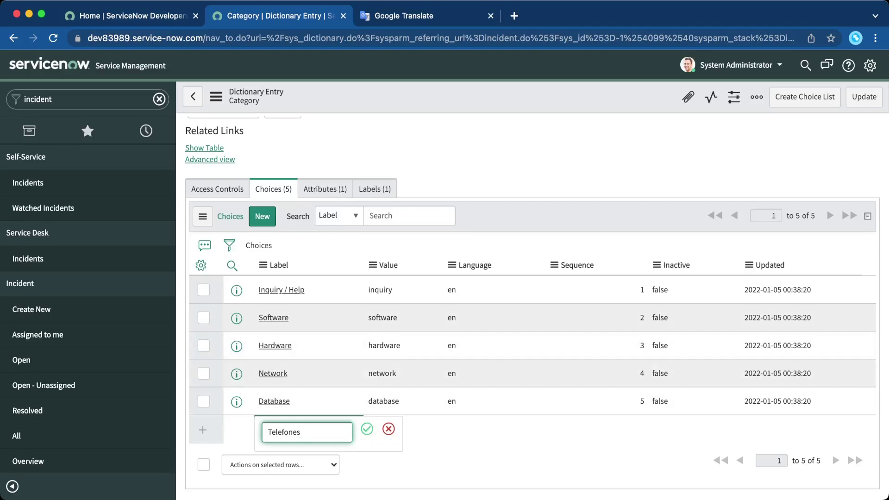
Switch to Google Translate, translate Telefones from Portuguese to English, and return to the ServiceNow dictionary entry.
click(433, 16)
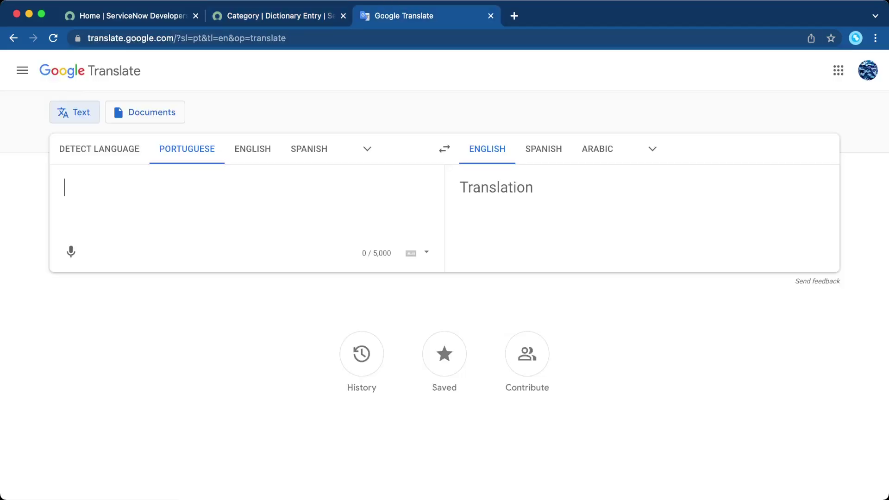
text(Telefones)
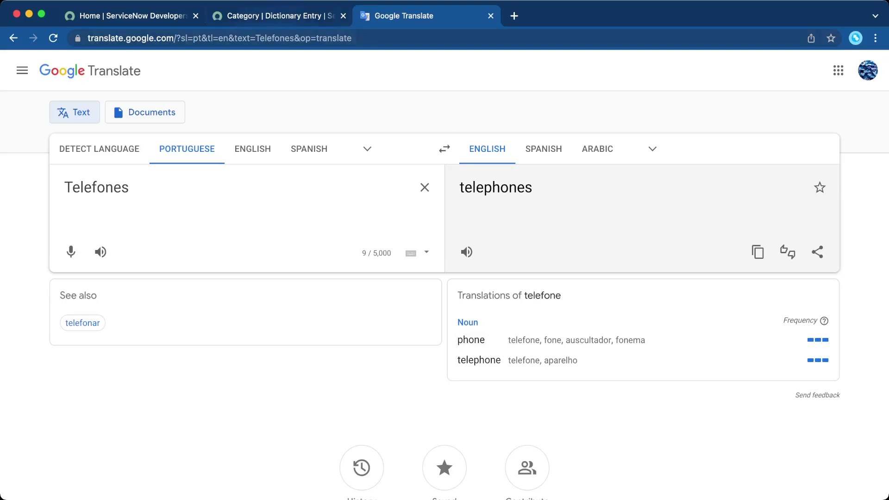
click(270, 19)
Replace the new choice's label with Phones and save the row.
key(super+a)
text(Phone)
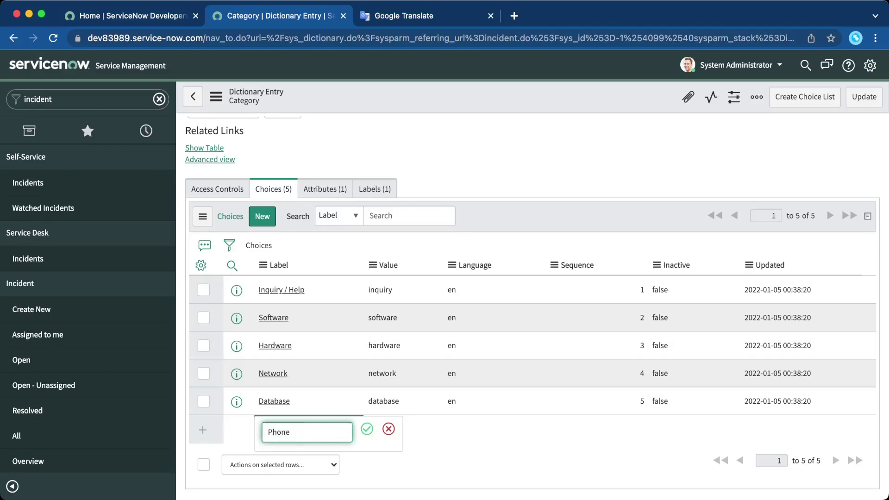
text(s)
click(367, 429)
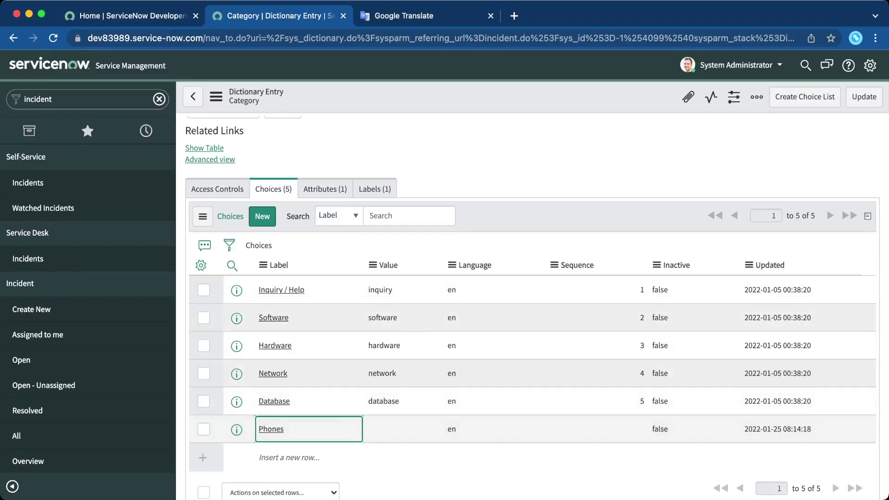
Set the Phones choice's value to phones and its sequence to 6.
click(439, 439)
click(438, 439)
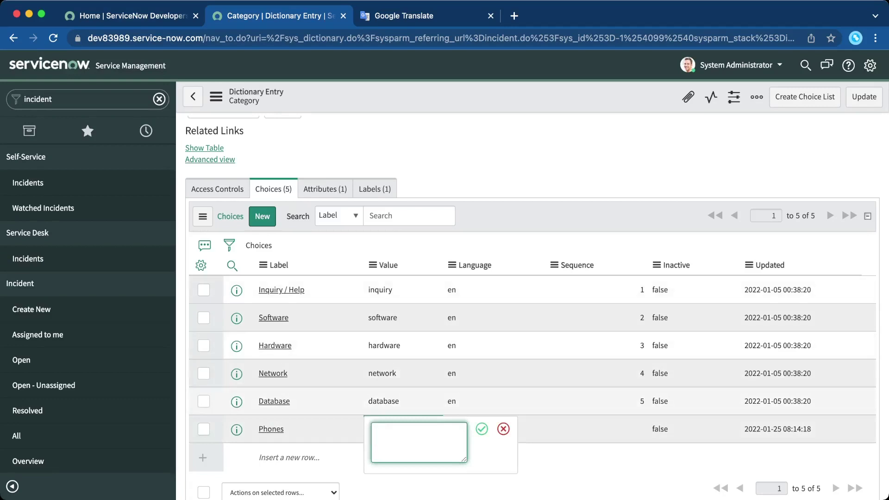
text(phones)
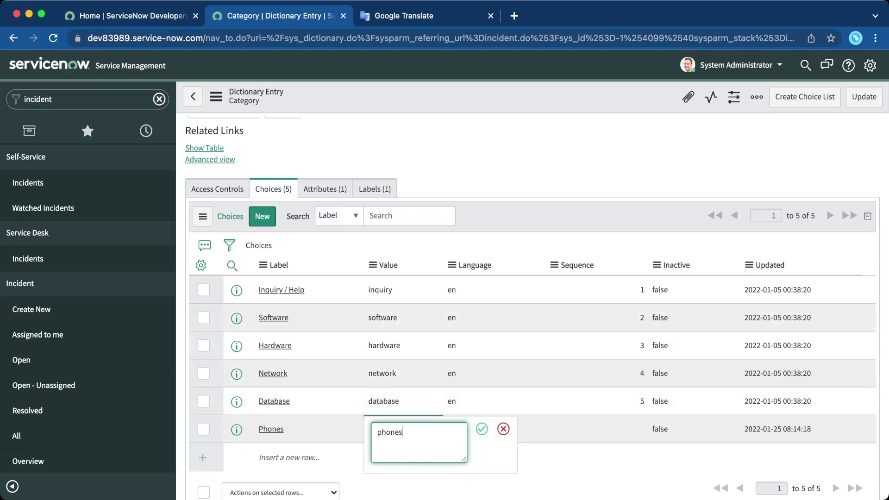
key(Return)
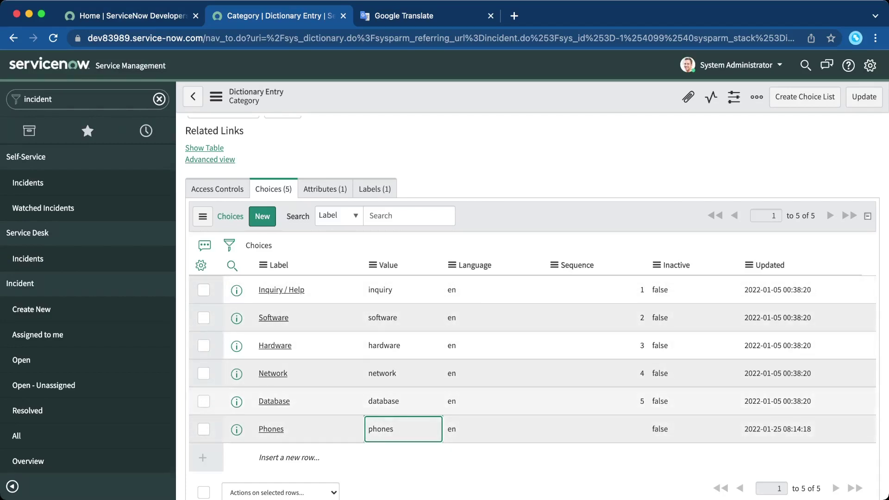
click(596, 430)
double_click(596, 430)
text(6)
click(656, 429)
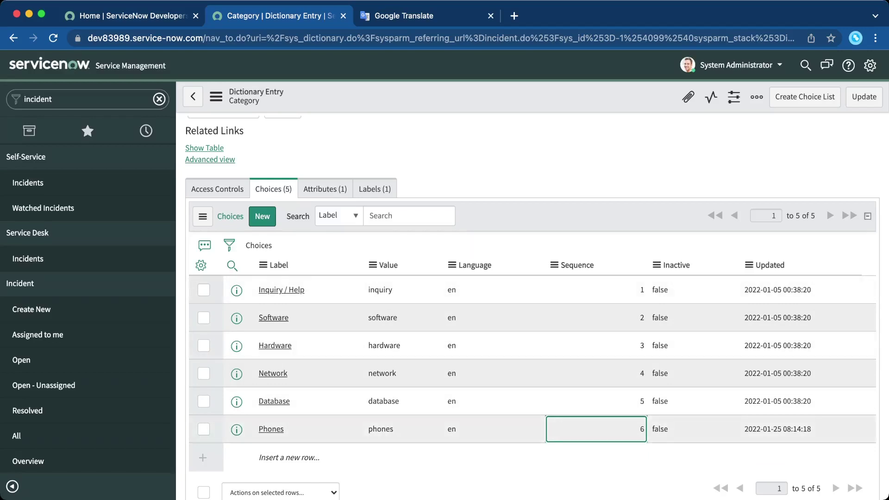
Go back to the new incident form and set its category to Phones.
click(193, 98)
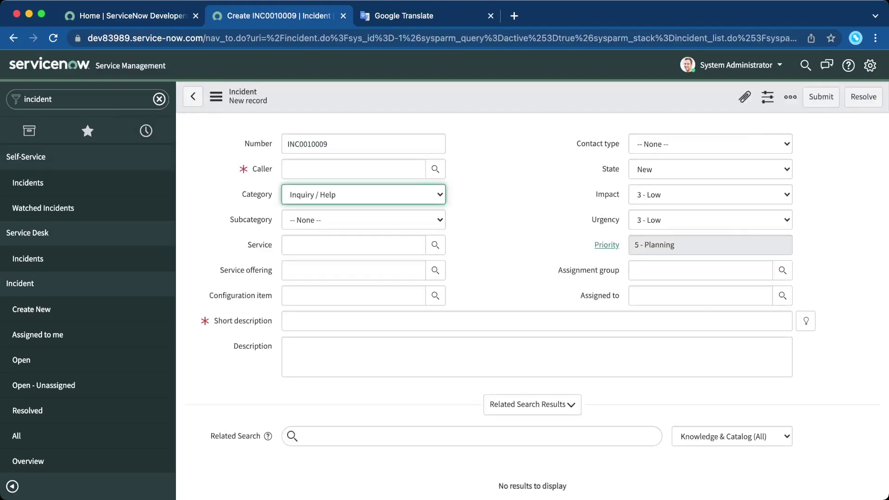
click(320, 265)
click(710, 220)
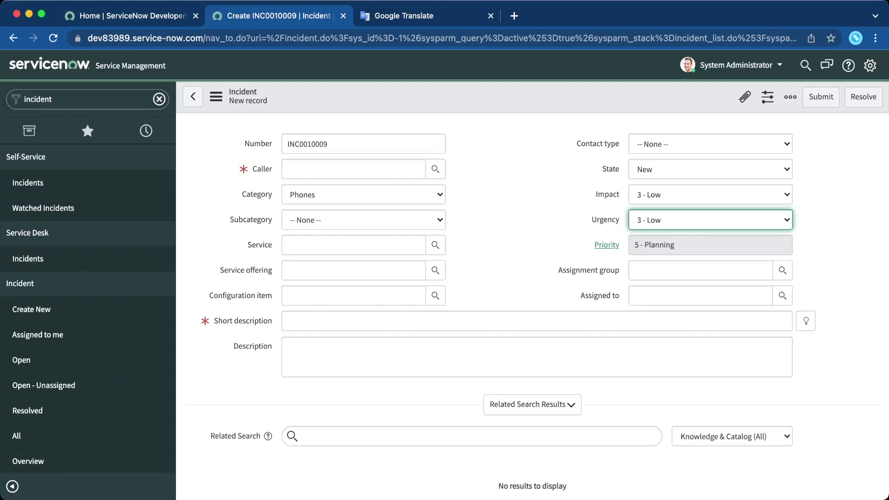
Open the dictionary entry of the Subcategory field and show its Dependent Field settings.
right_click(255, 220)
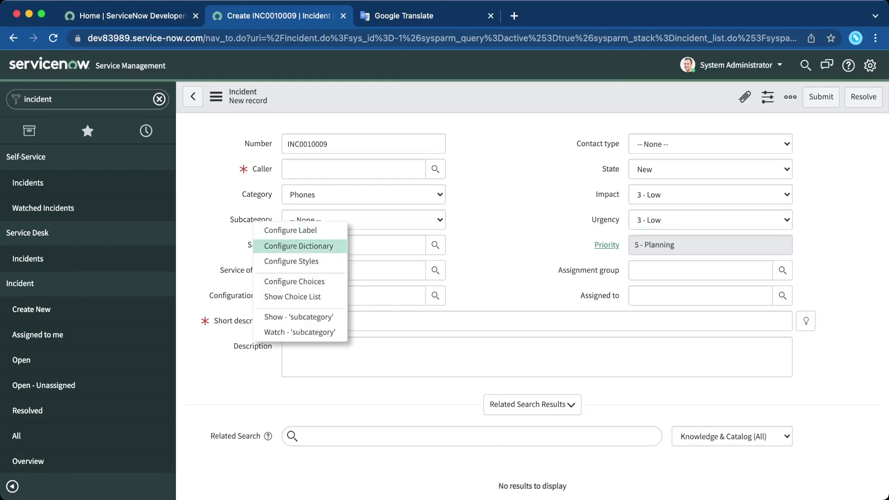
click(299, 246)
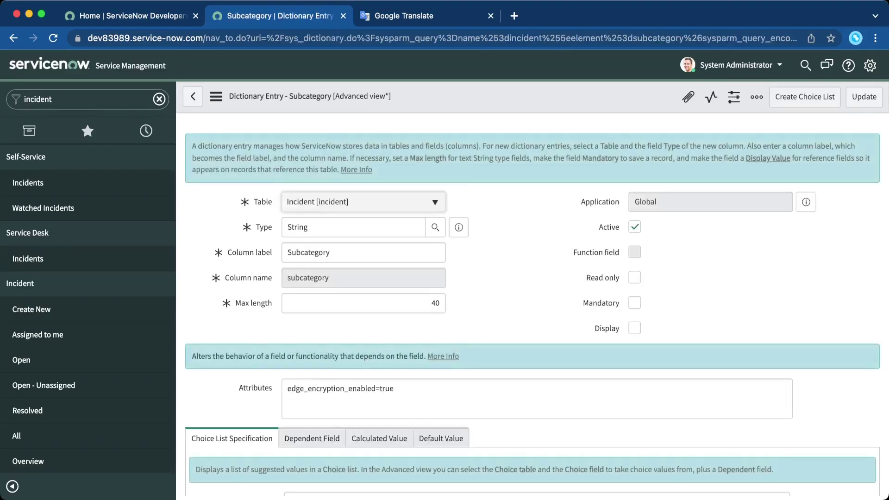
scroll(532, 305, down, 5)
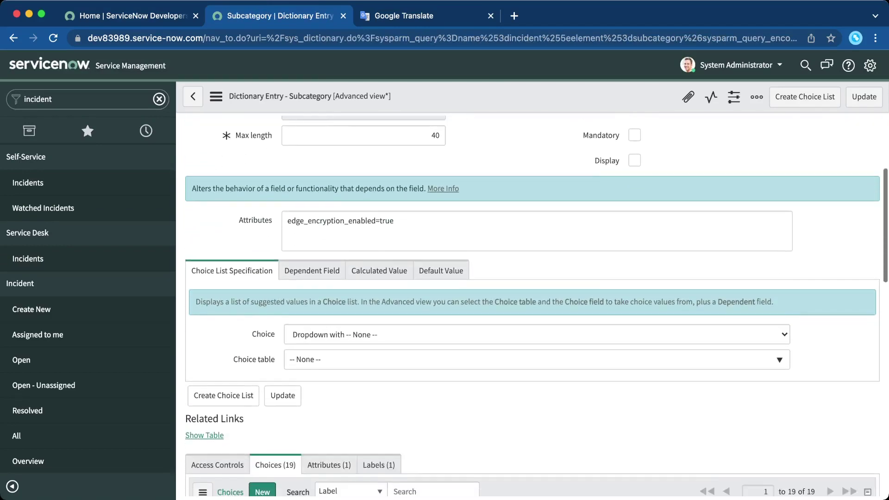
scroll(532, 305, down, 2)
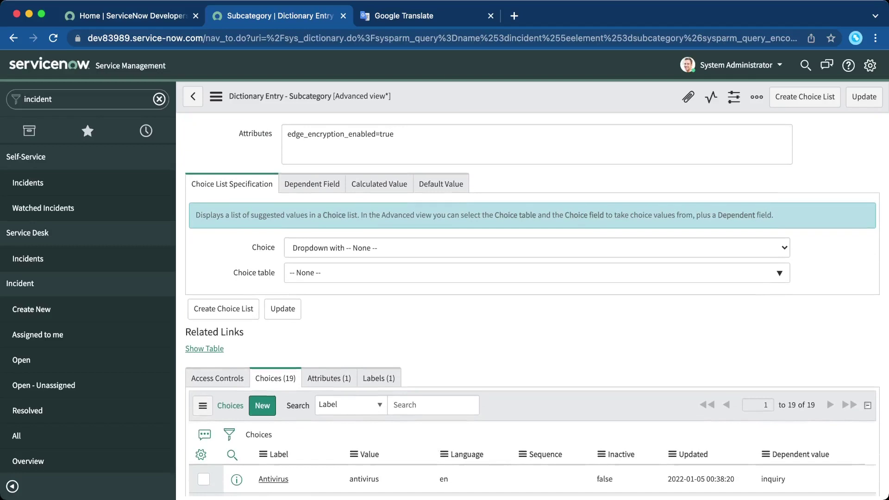
click(312, 184)
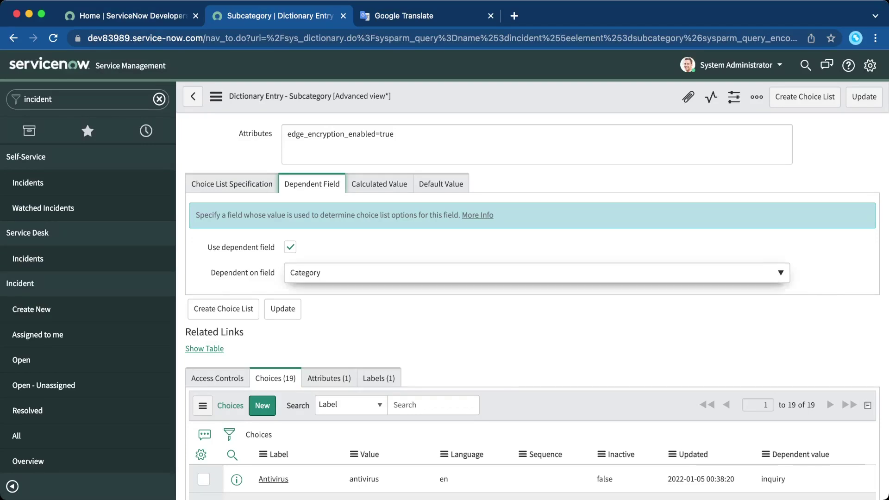
Review the fields selectable for Dependent on field and the list of Subcategory choices.
click(537, 273)
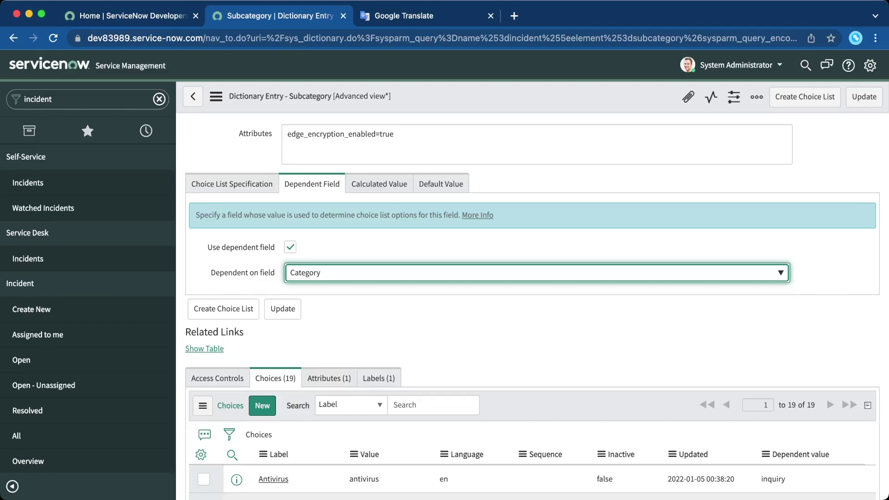
click(480, 272)
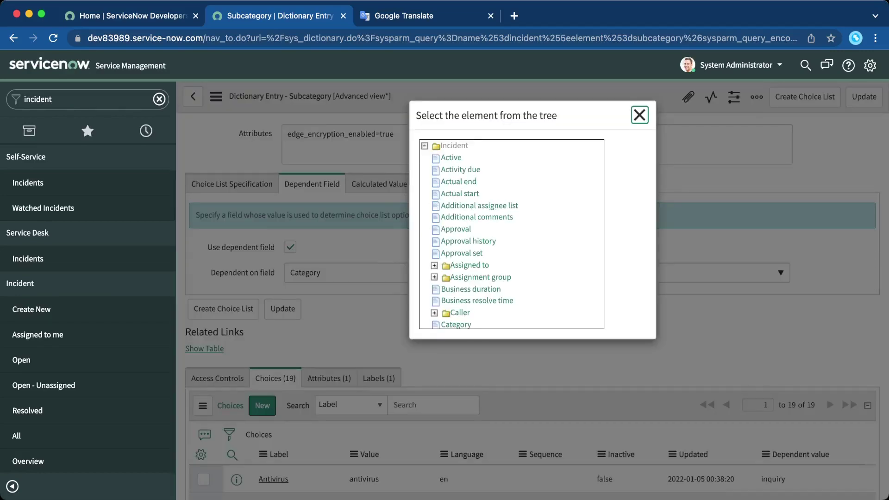
click(639, 115)
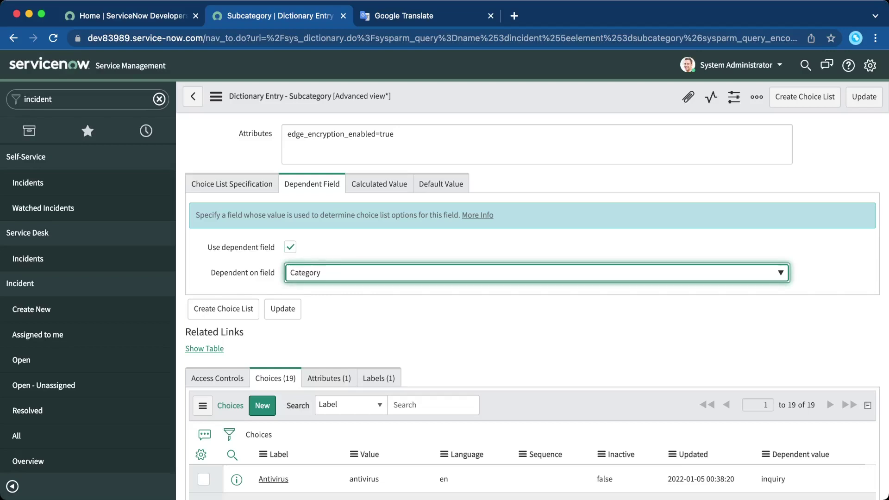
click(510, 324)
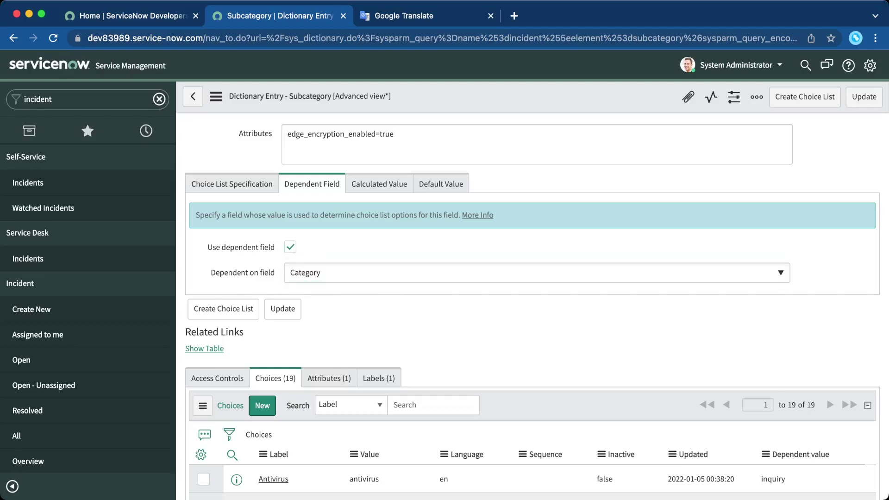
scroll(533, 306, down, 3)
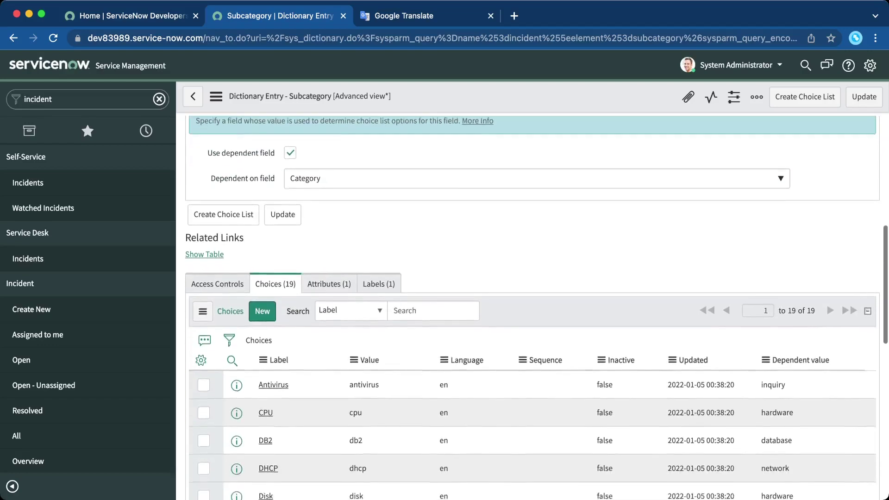
Sort the Subcategory choices by dependent value and examine which category each choice depends on.
scroll(533, 306, down, 4)
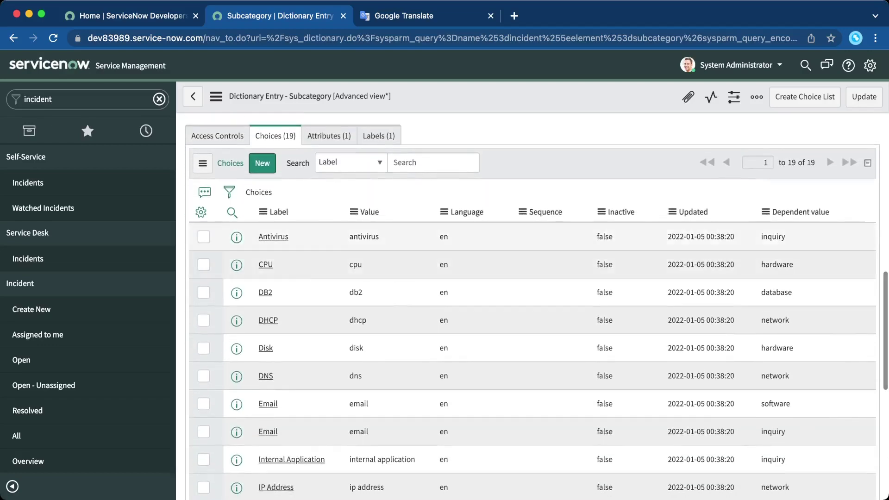
scroll(533, 306, down, 2)
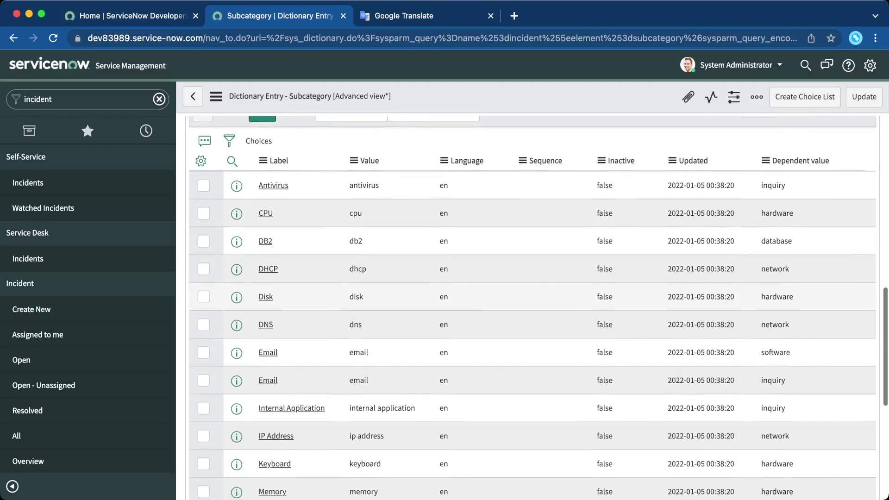
scroll(532, 305, down, 2)
scroll(532, 306, up, 4)
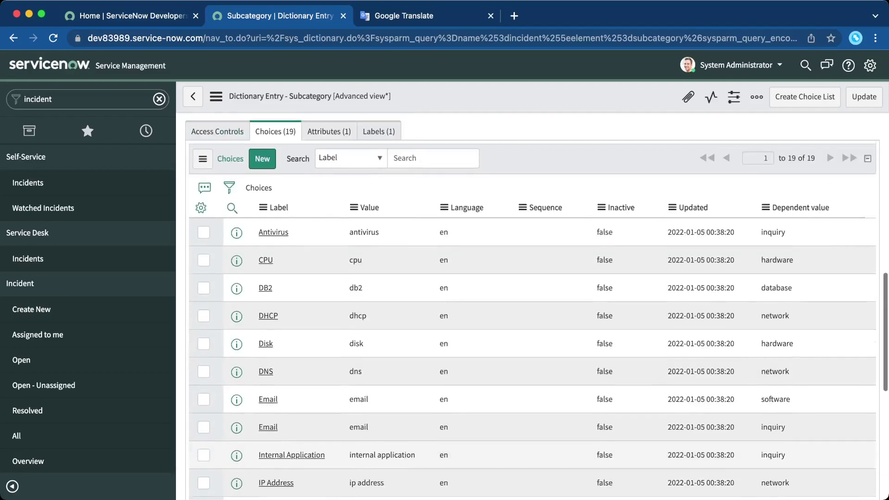
scroll(532, 306, up, 1)
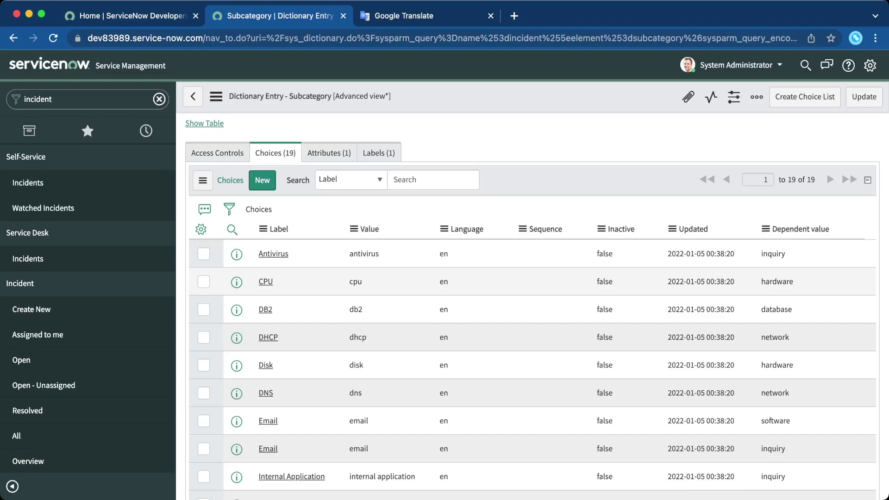
click(801, 229)
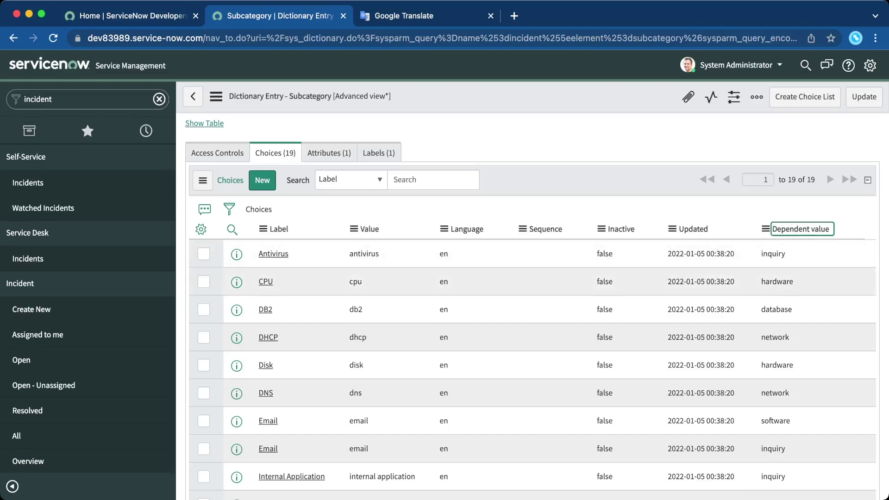
scroll(801, 229, down, 3)
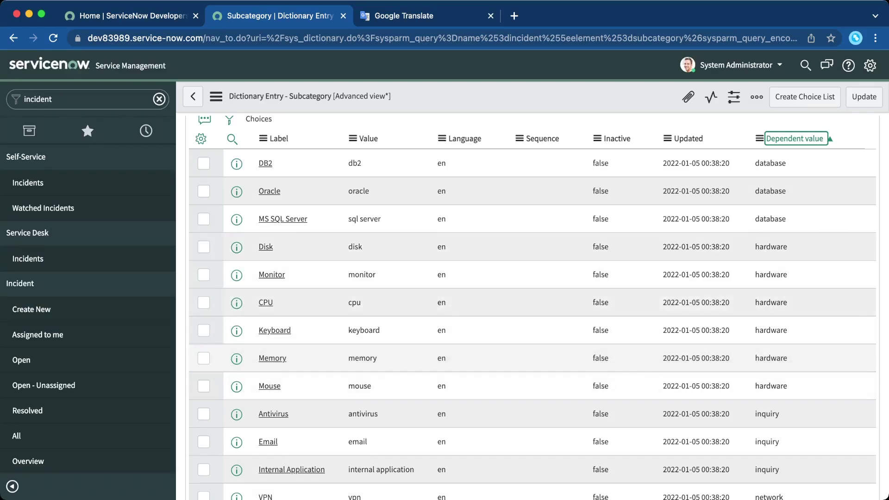
click(797, 247)
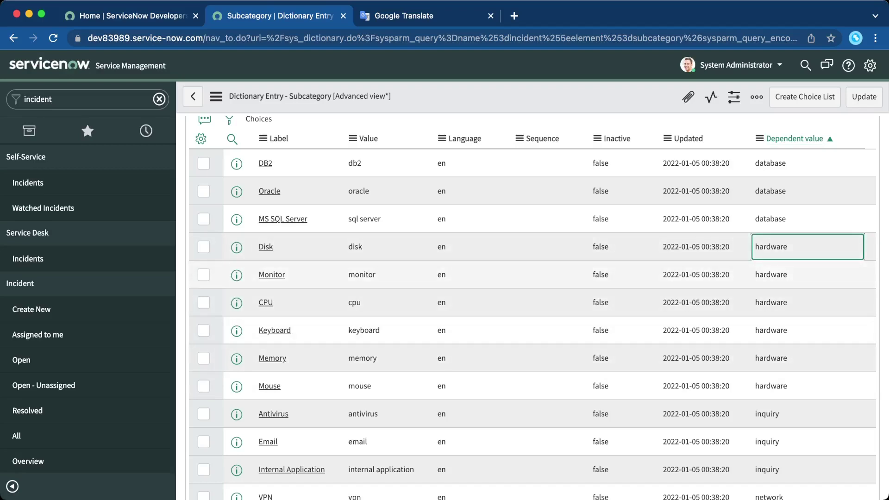
Add a new Subcategory choice at the end of the list with label Iphone and value iphone.
scroll(533, 308, down, 2)
scroll(532, 308, down, 6)
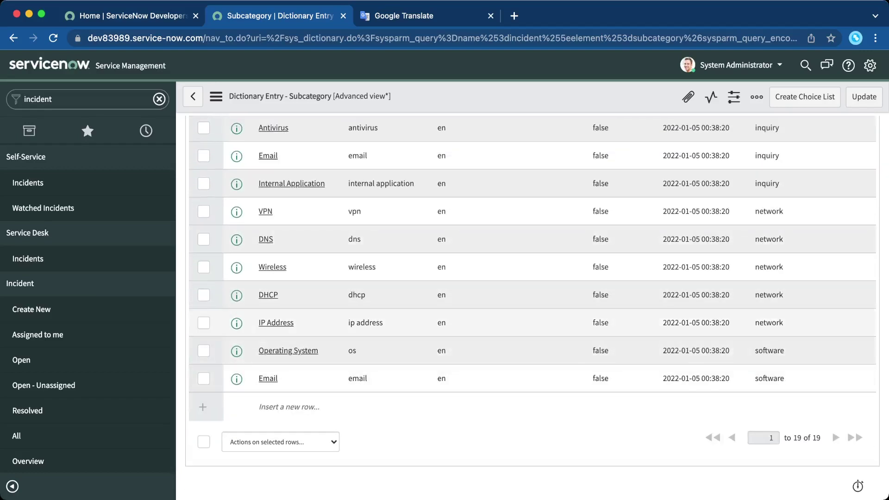
click(298, 407)
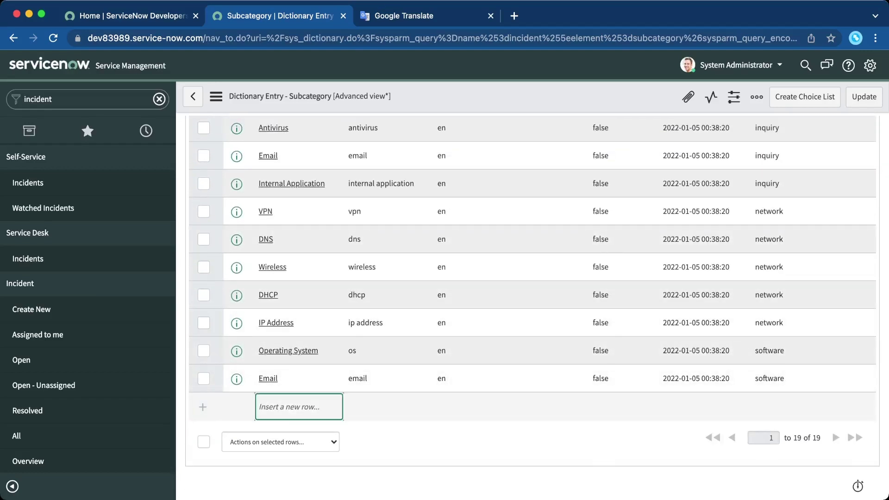
click(281, 407)
text(Iphone)
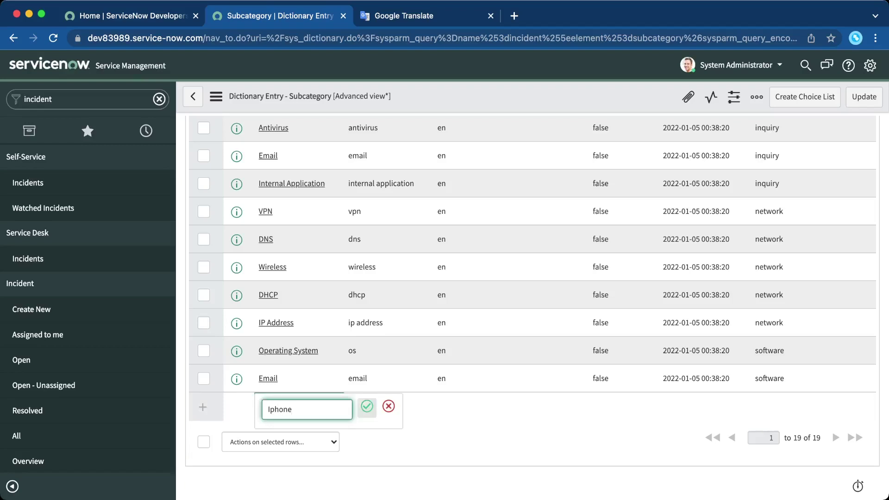
key(Return)
double_click(389, 406)
text(iphone)
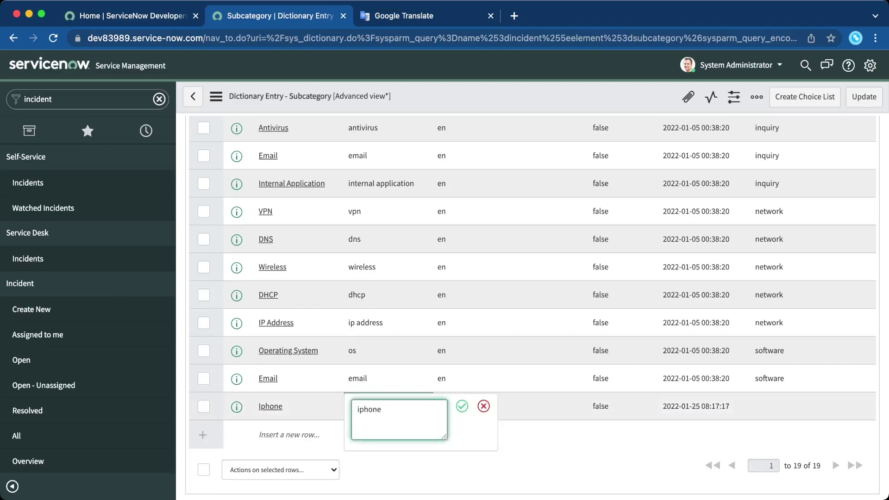
key(Return)
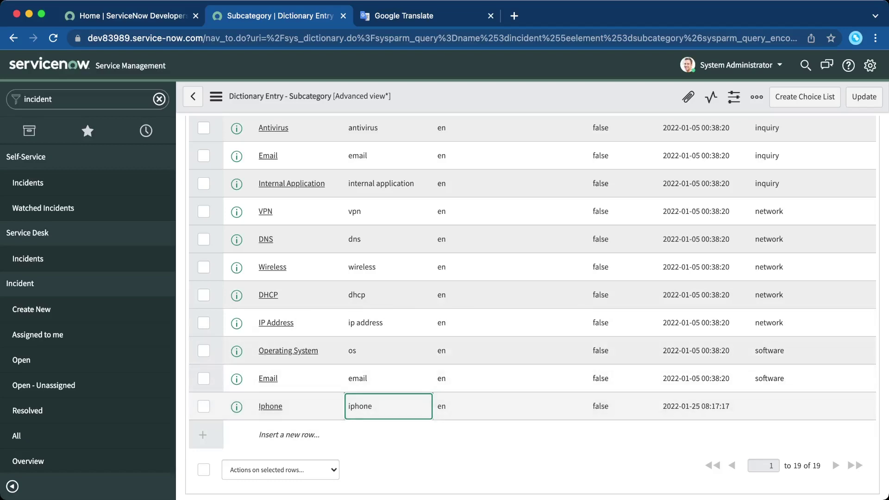
Set the Iphone choice's dependent value to phones.
scroll(533, 306, up, 8)
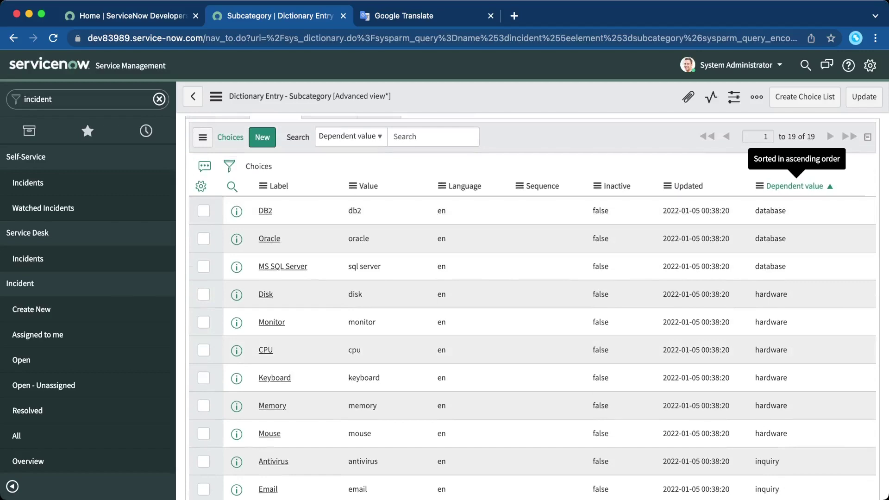
scroll(533, 305, down, 8)
double_click(808, 398)
text(phones)
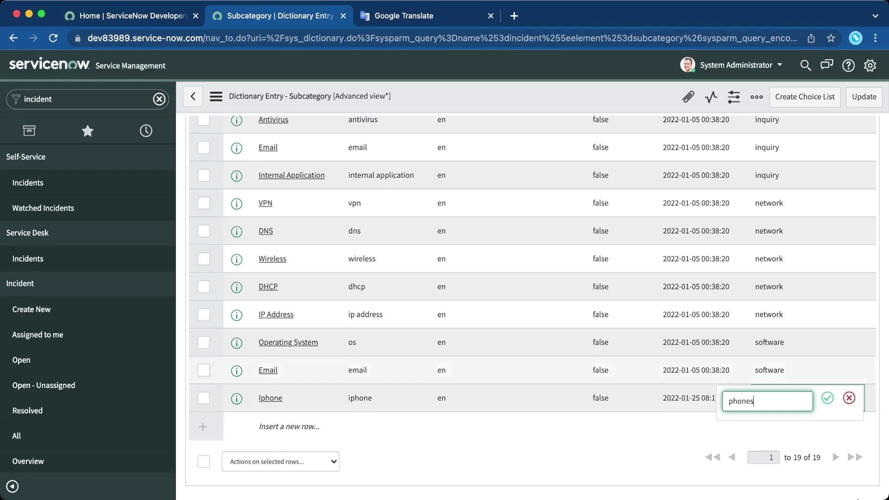
key(Return)
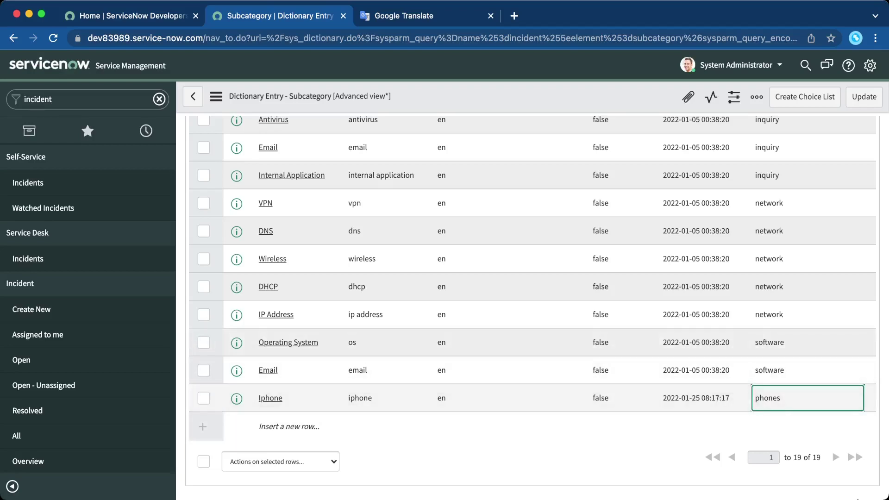
Add another Subcategory choice below Iphone with label Motorola and value motorola.
click(299, 426)
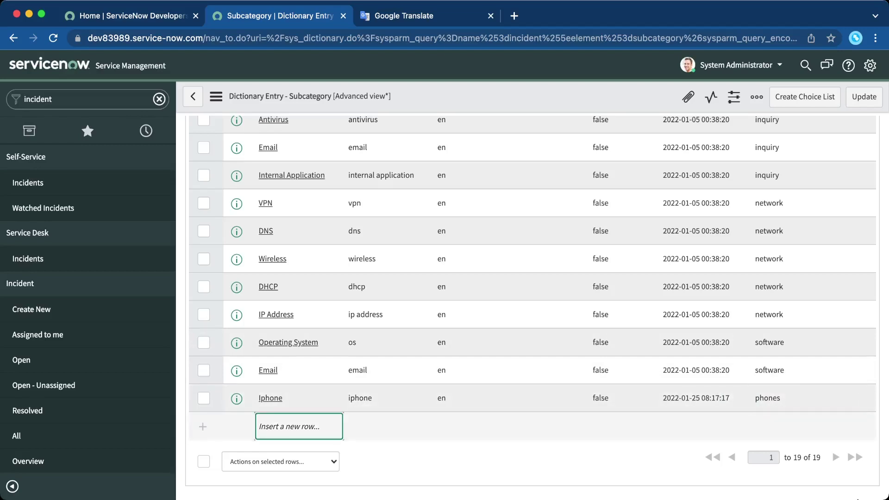
key(Return)
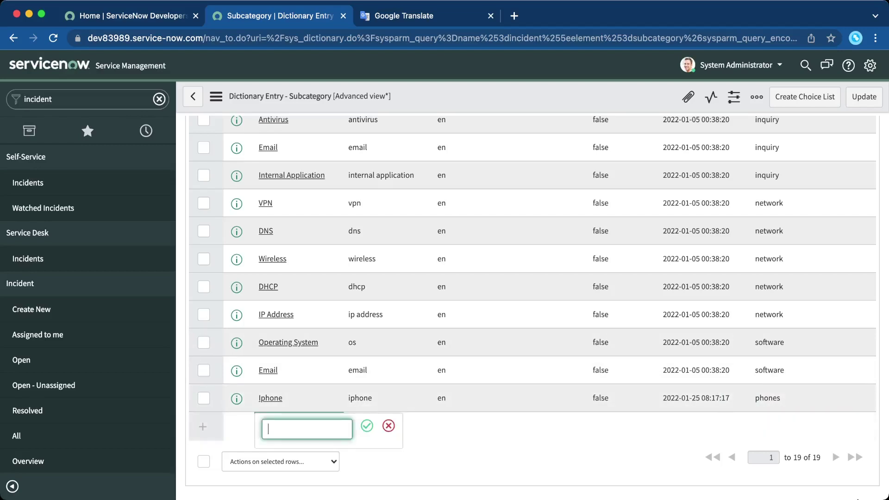
text(Motorola)
key(Tab)
key(Return)
key(Tab)
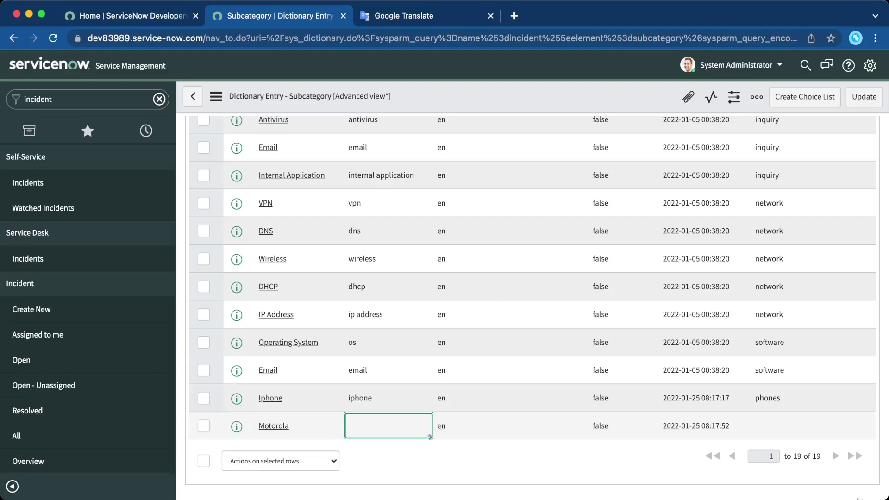
key(Return)
text(moto)
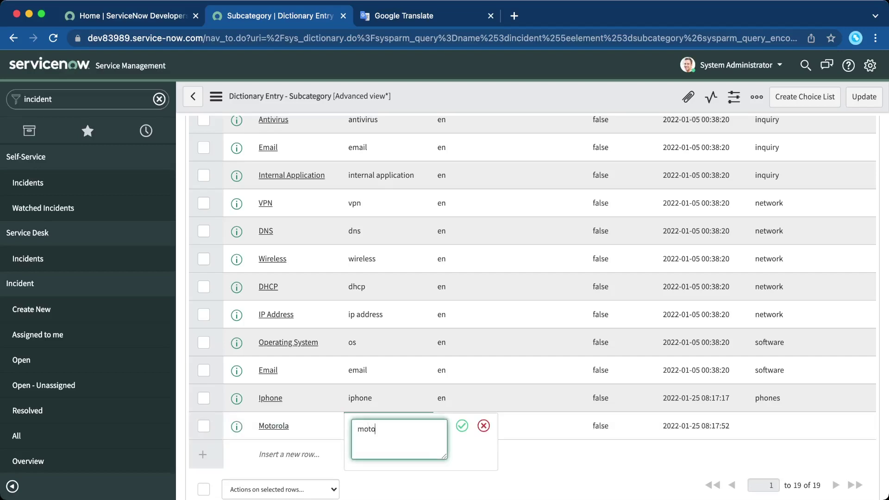
text(rola)
key(Tab)
key(Return)
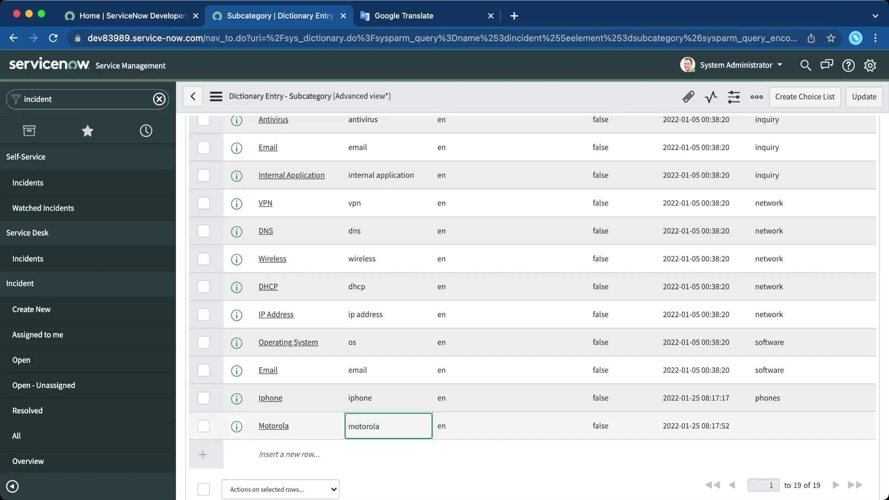
Set the Motorola choice's dependent value to phones.
key(Tab)
key(Return)
text(phones)
key(Tab)
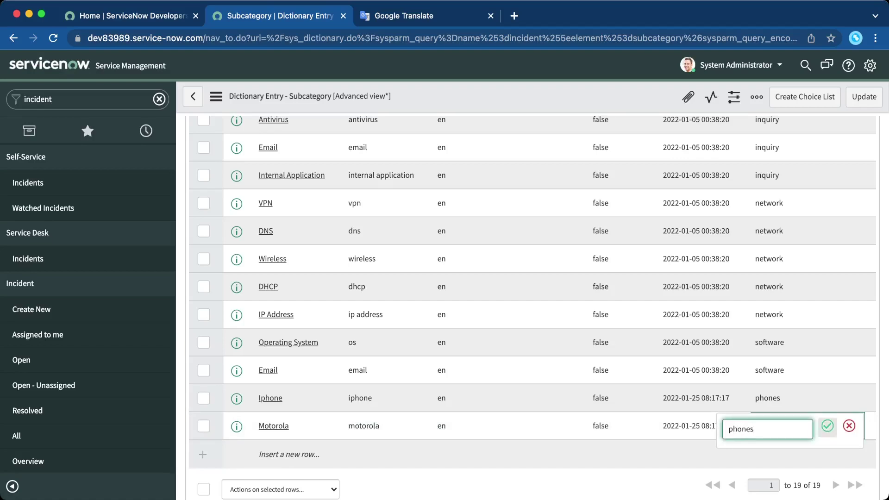
key(Return)
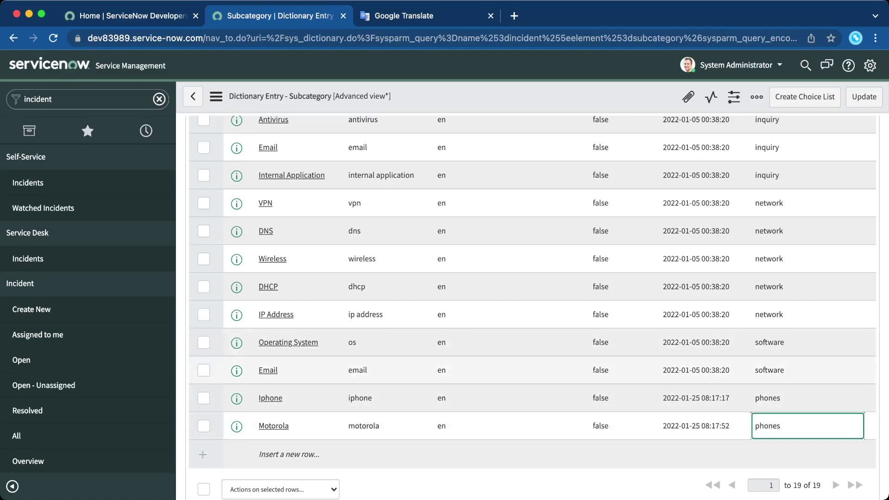
Return from the Subcategory dictionary entry to the new incident form and set the category to Phones.
scroll(539, 307, up, 6)
scroll(533, 306, up, 10)
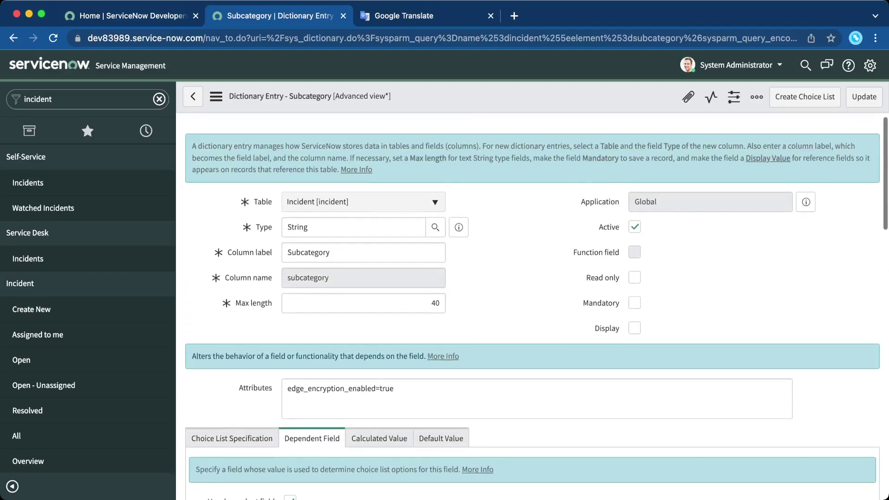
click(193, 97)
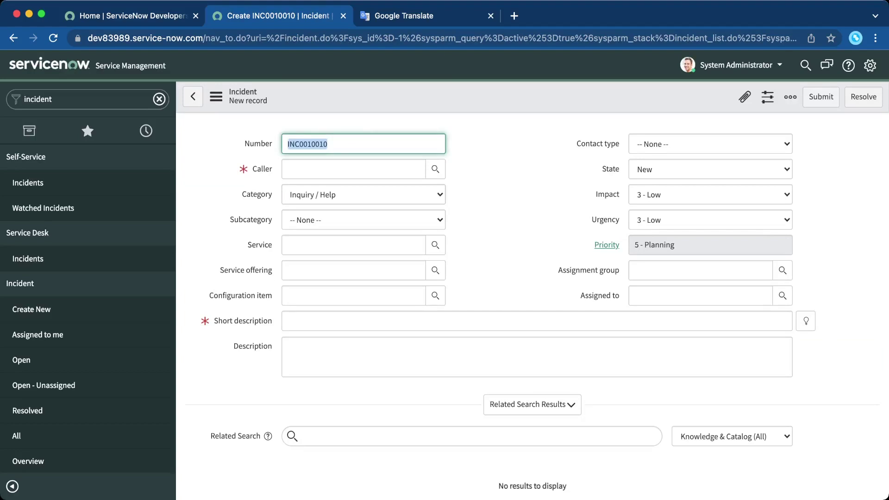
click(364, 194)
click(314, 264)
Check the subcategories offered for the Phones category and set the incident's subcategory to Iphone.
click(364, 220)
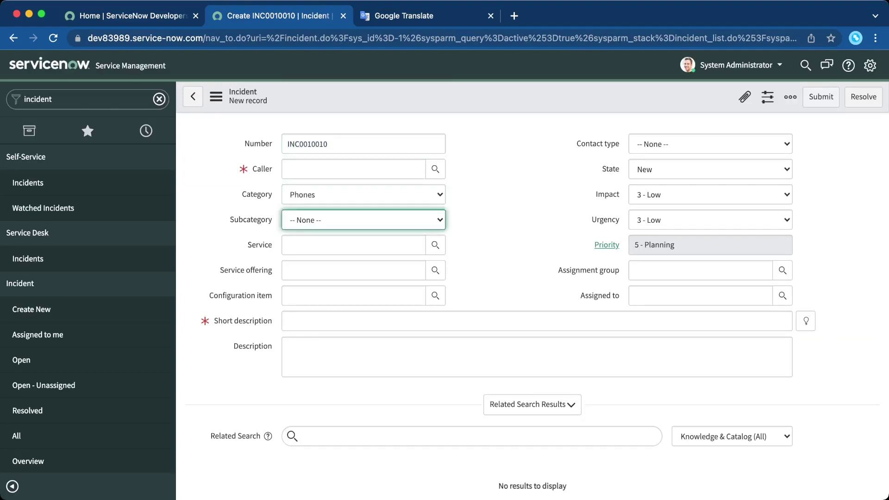
click(315, 234)
click(315, 234)
click(315, 205)
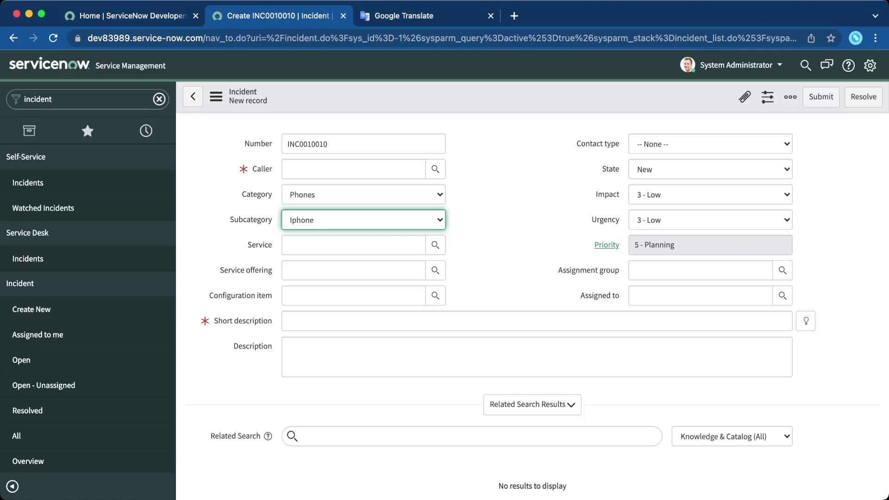